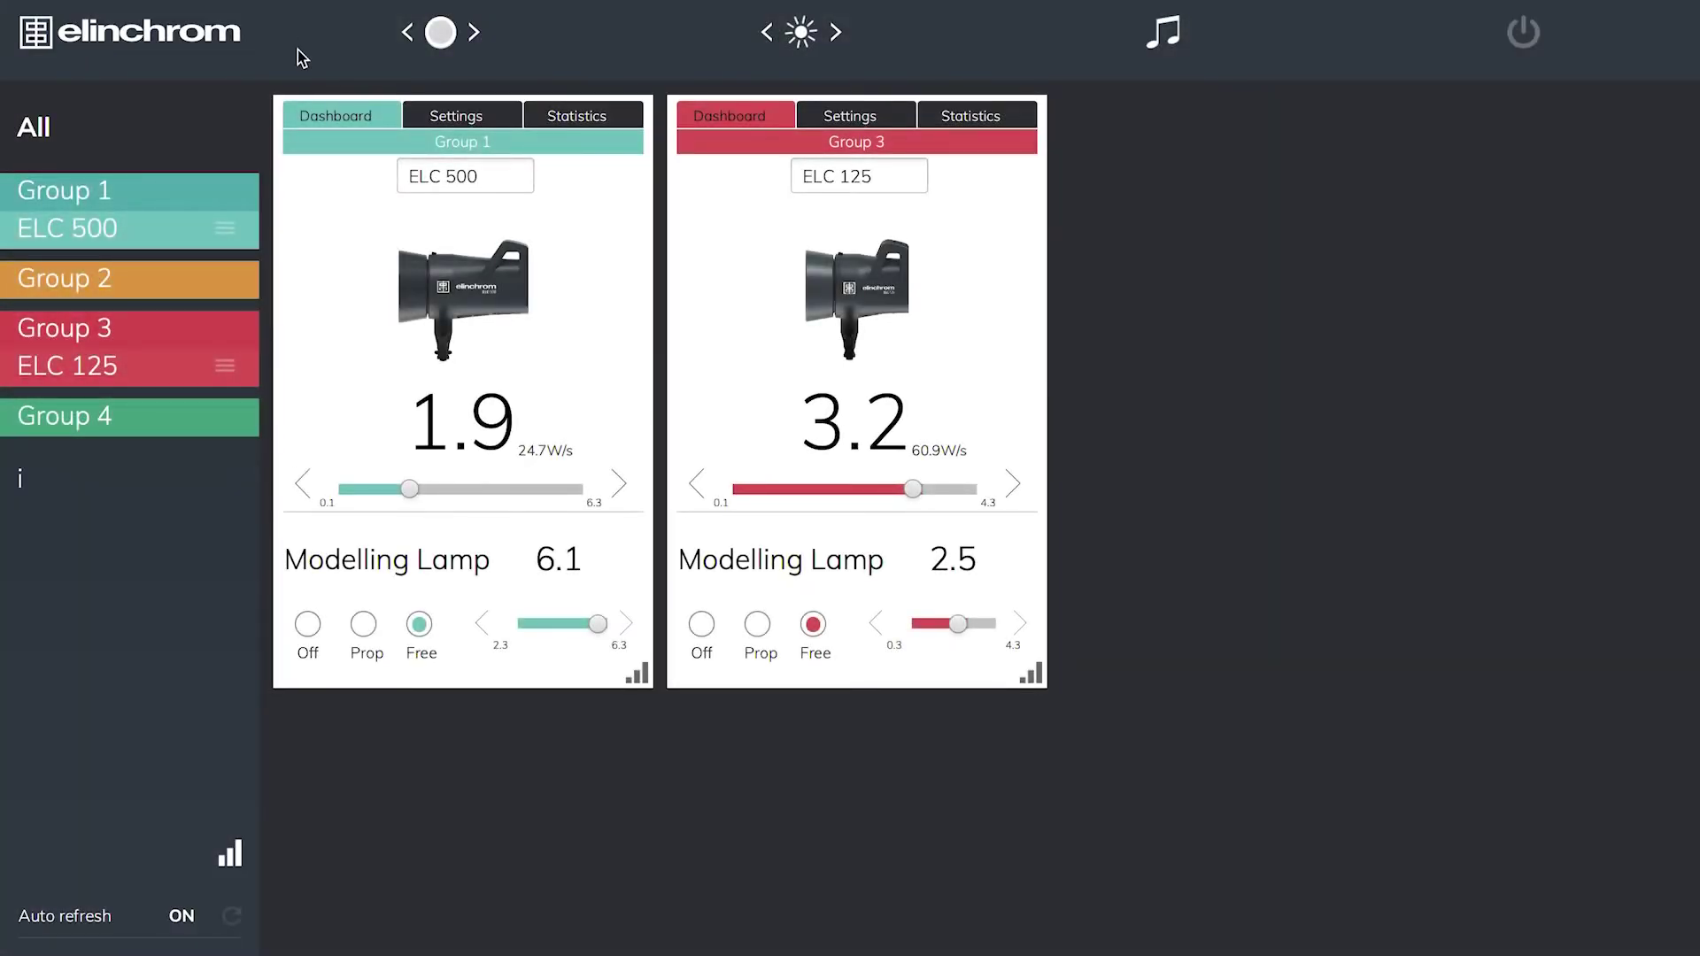
Step: Fire a test flash on both the ELC 500 and ELC 125 heads
left_click(442, 32)
Step: Set Group 1 and Group 3 flash power to 2.8 (46.1 W/s)
left_click_drag(409, 489, 446, 487)
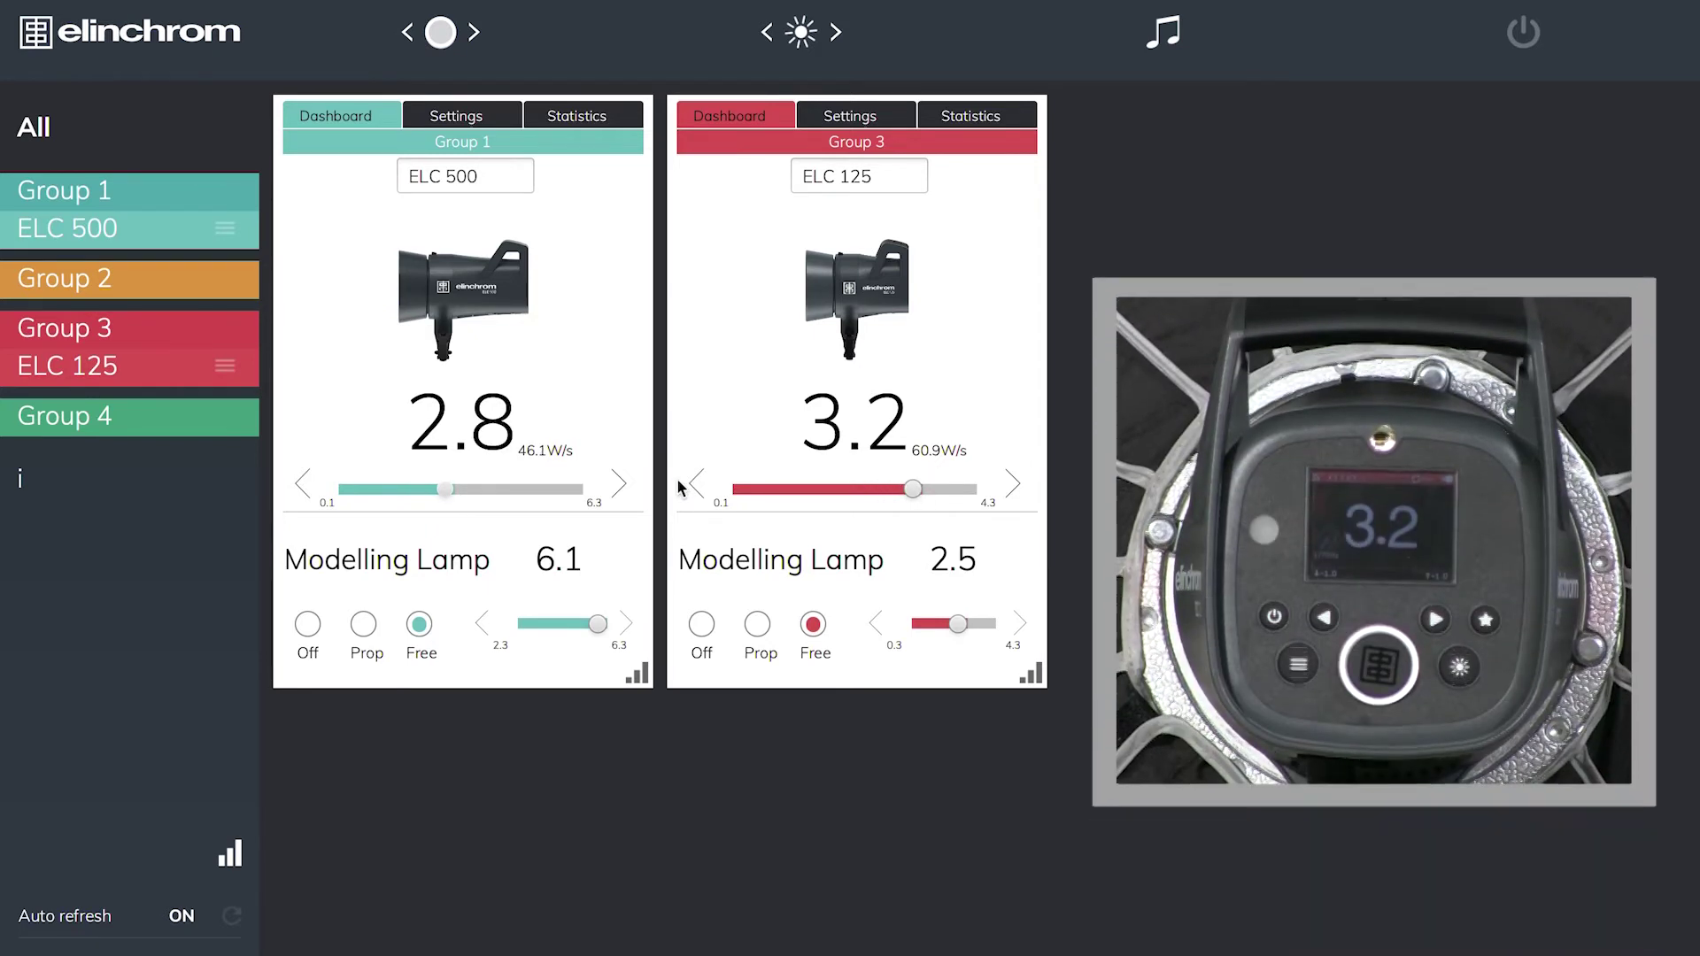
left_click(693, 485)
left_click(693, 485)
left_click(693, 485)
left_click(693, 485)
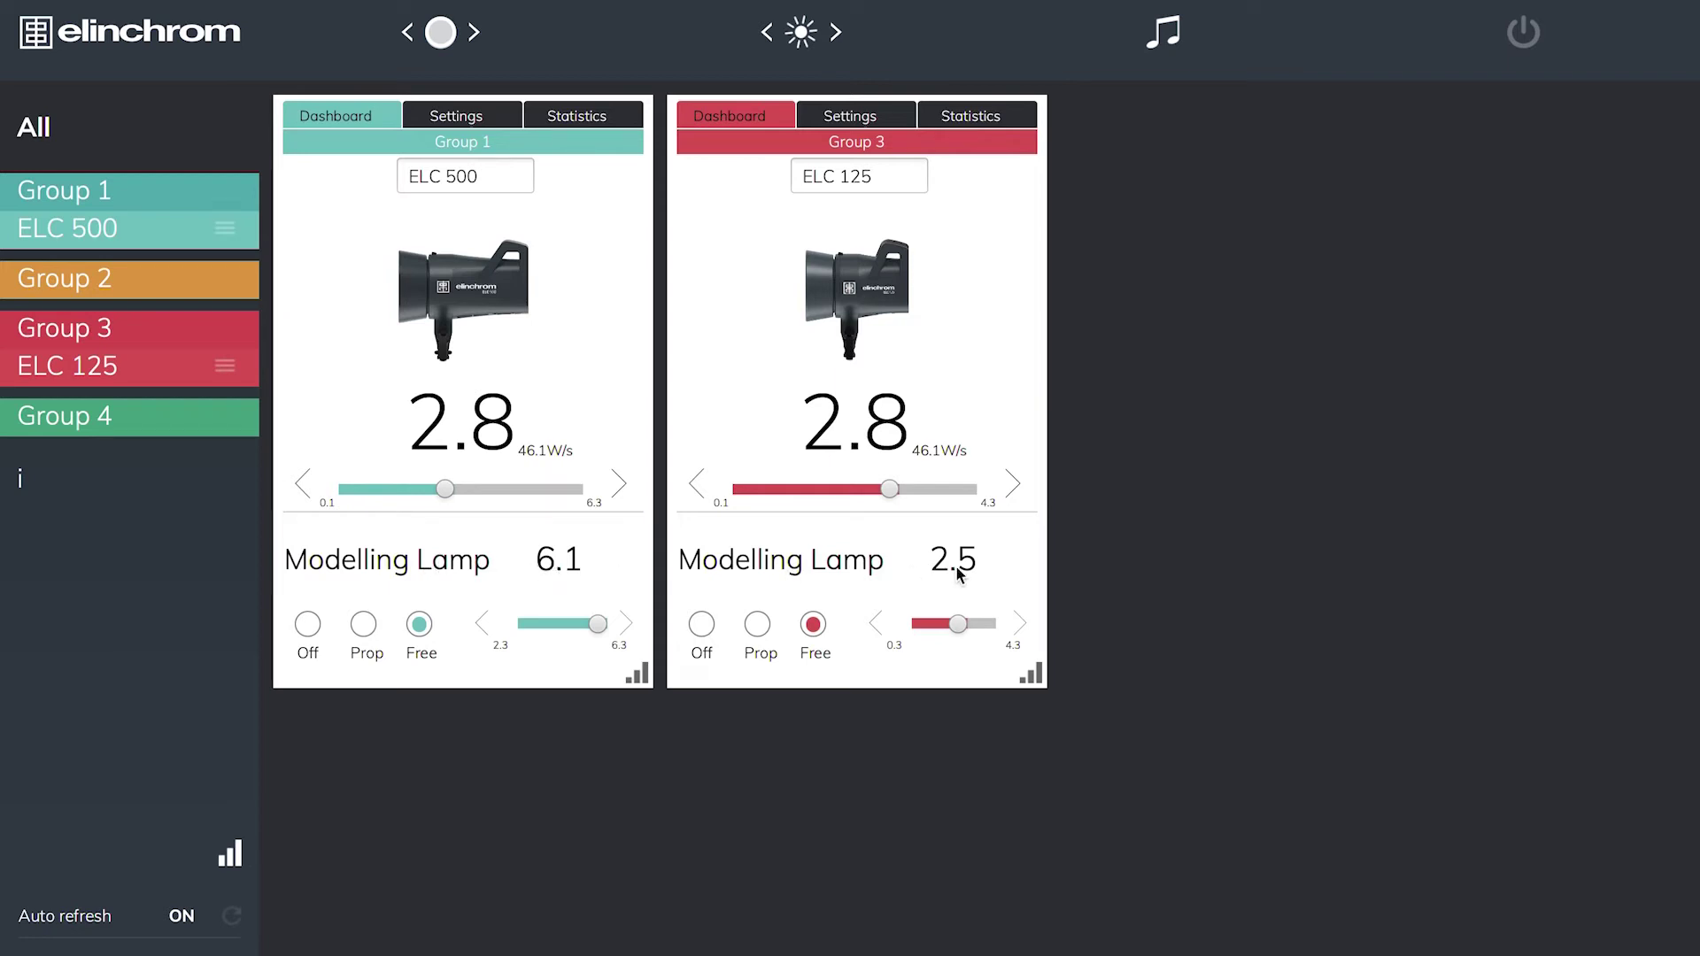
Step: Raise the Group 3 modelling lamp to 4.3
left_click(1020, 624)
left_click(1021, 624)
left_click(1021, 624)
left_click(968, 625)
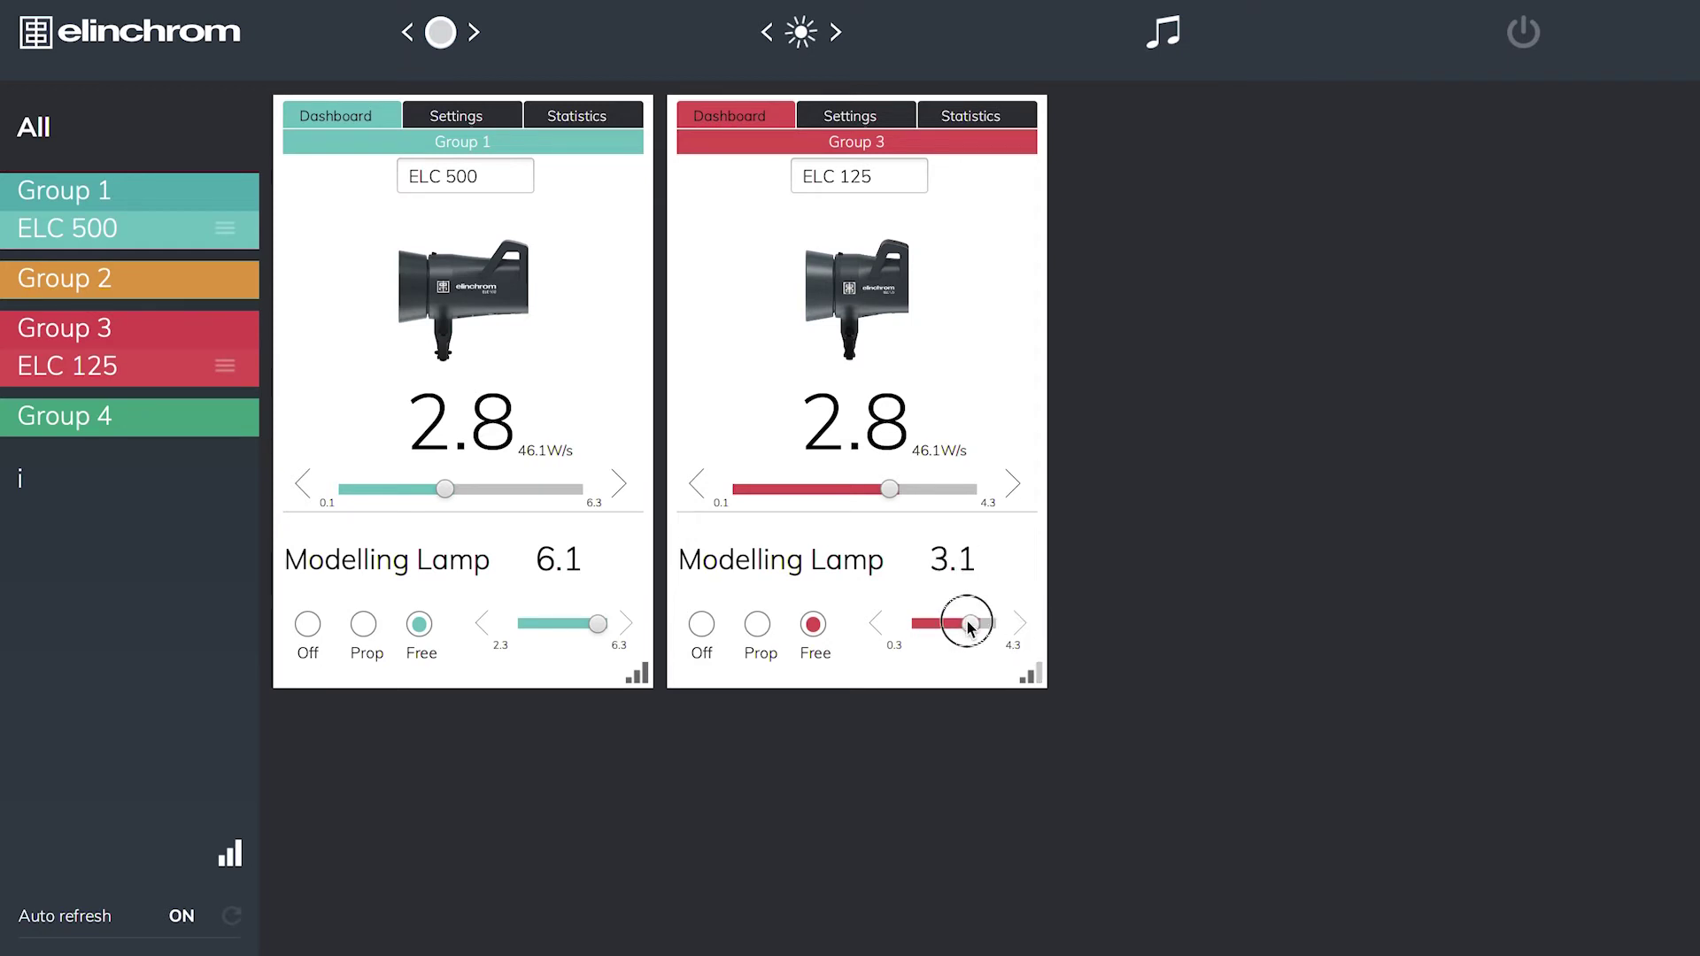
left_click_drag(969, 624, 1005, 627)
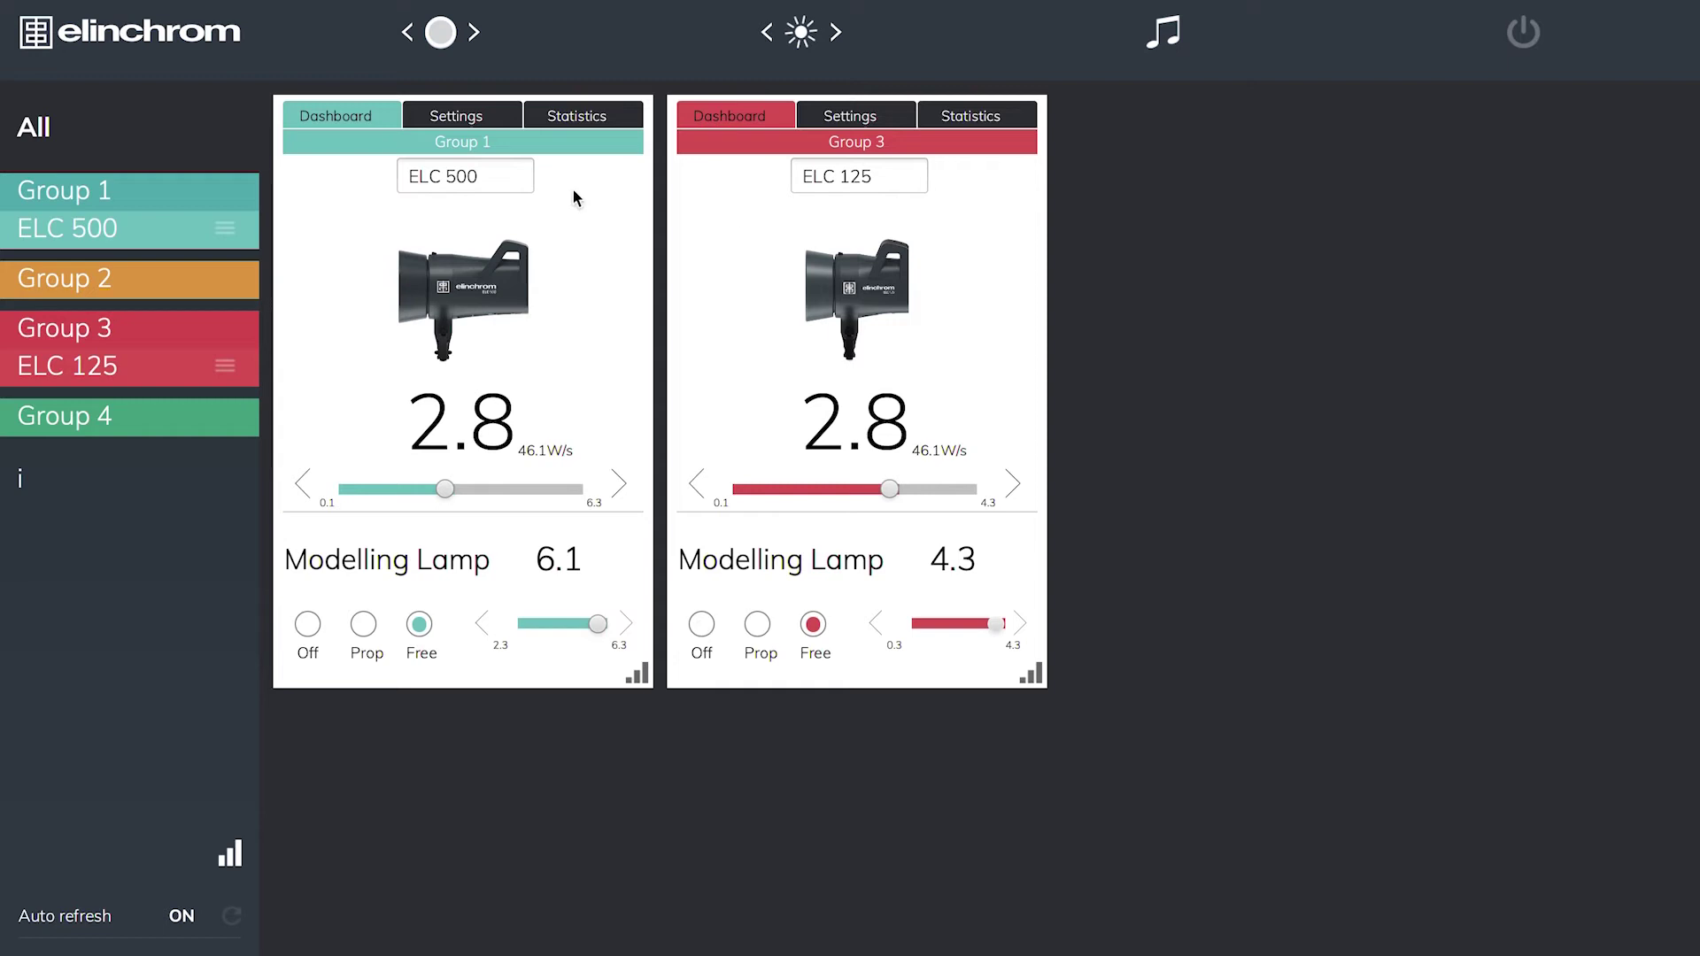
Step: Show the Group 3 ELC 125 settings and leave Recycling on Fast
left_click(855, 120)
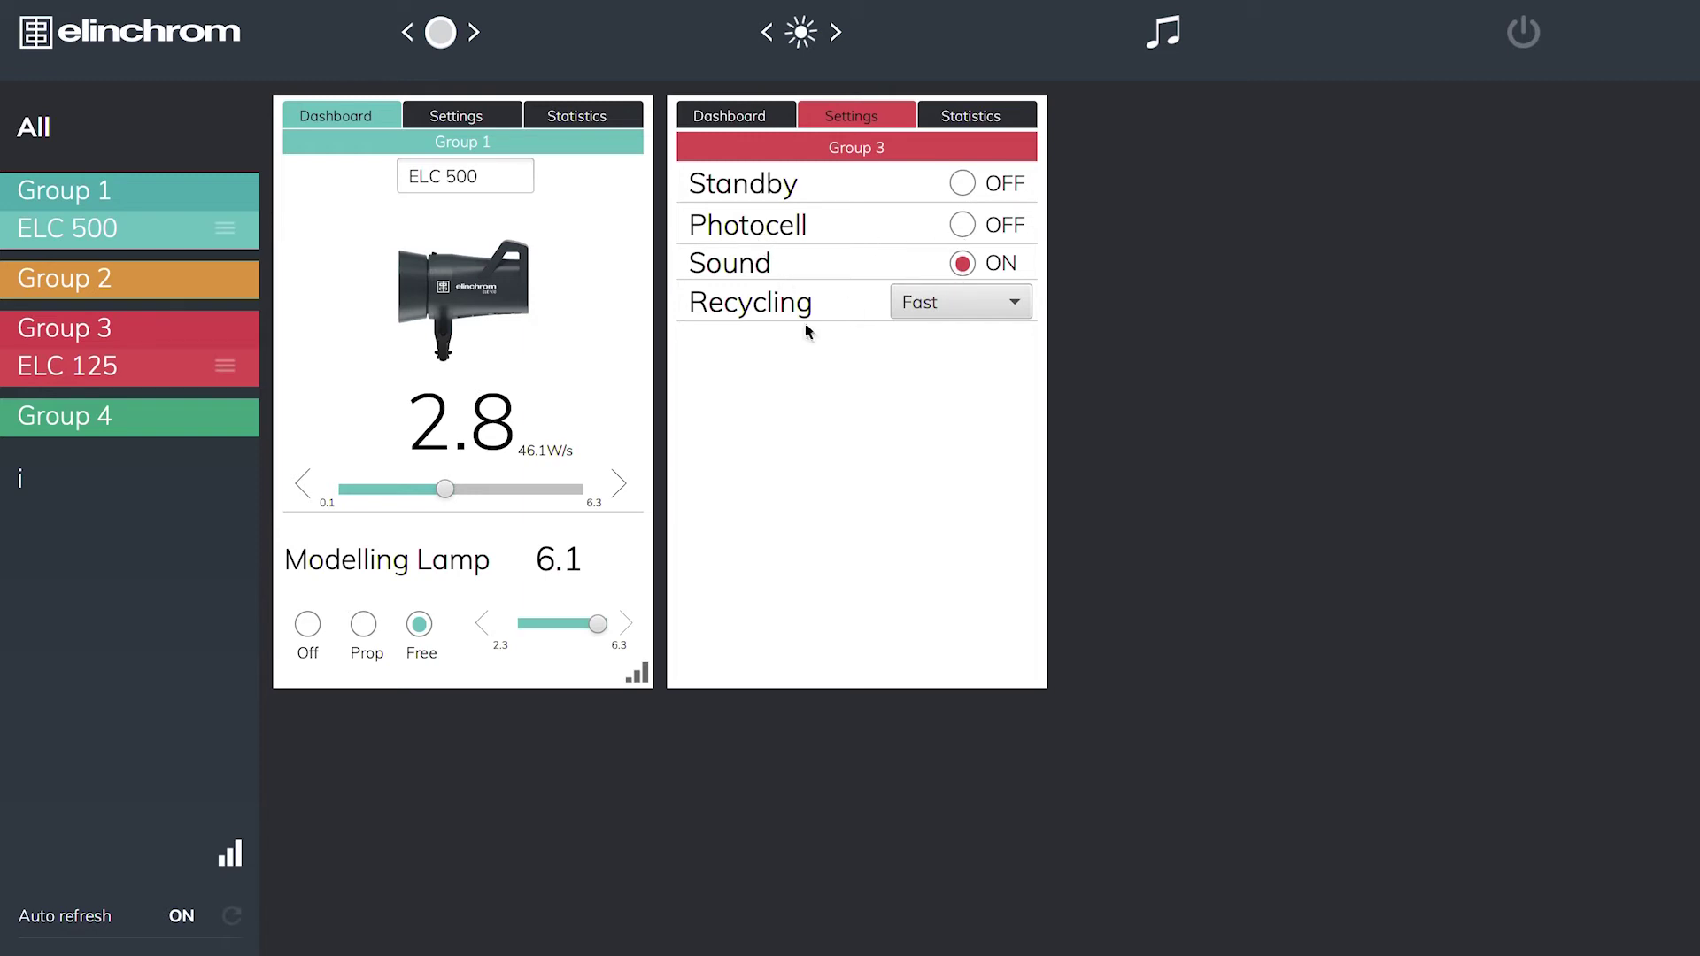
left_click(964, 310)
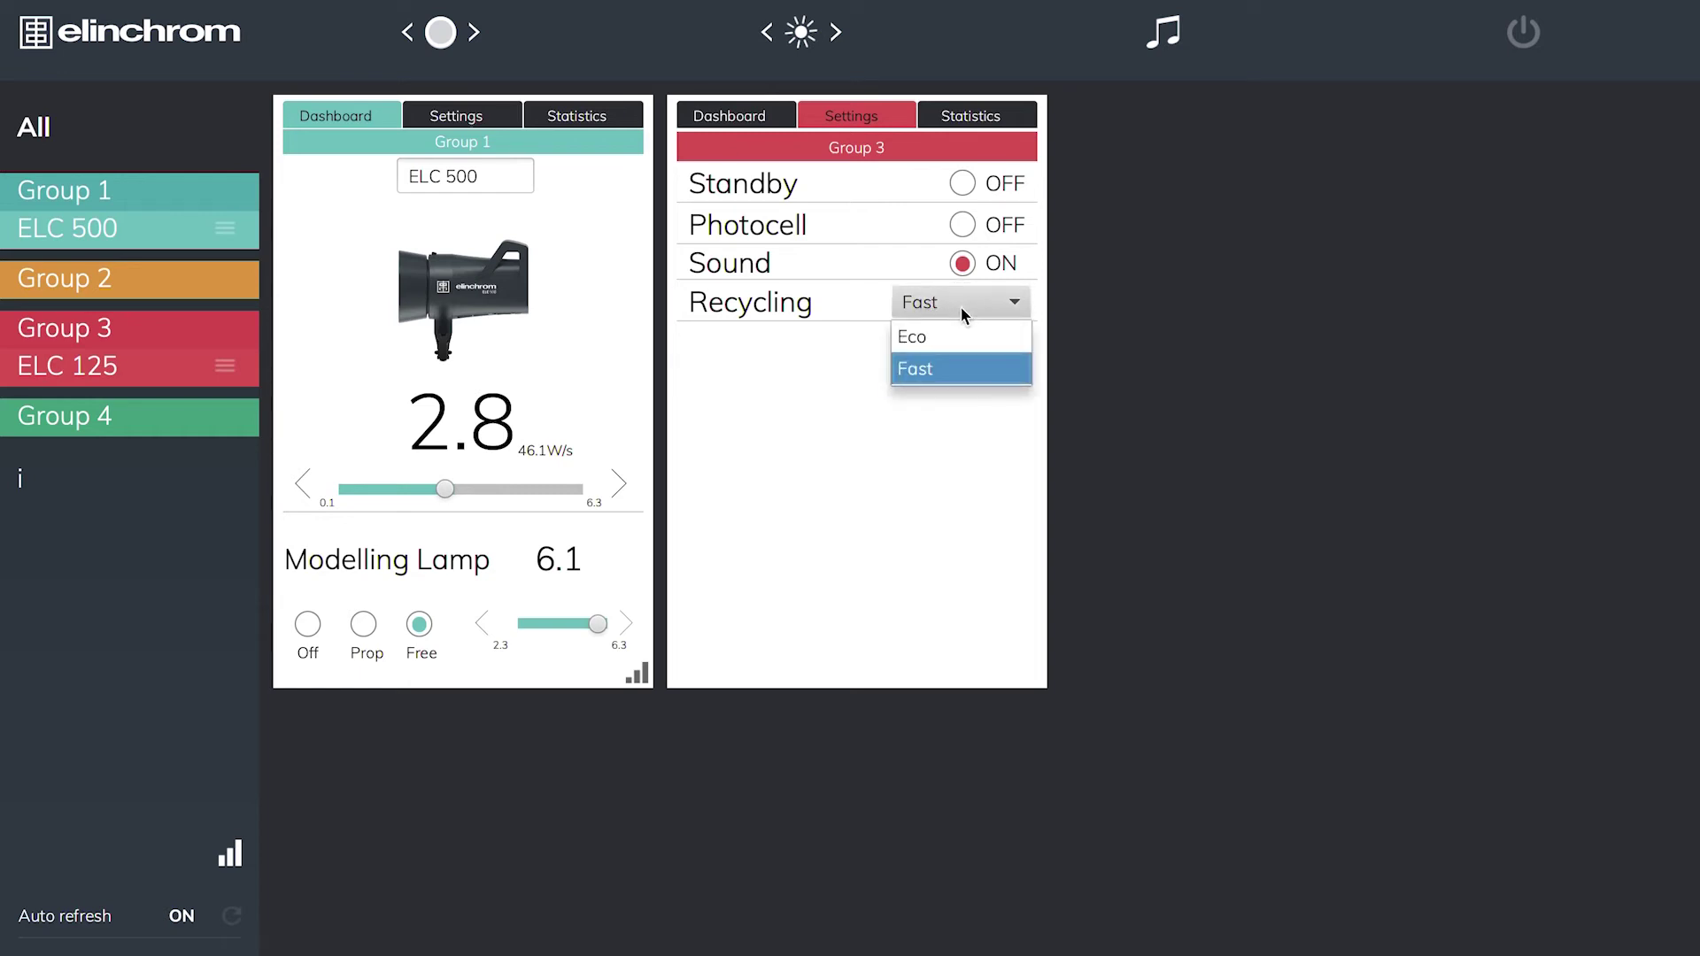
left_click(964, 310)
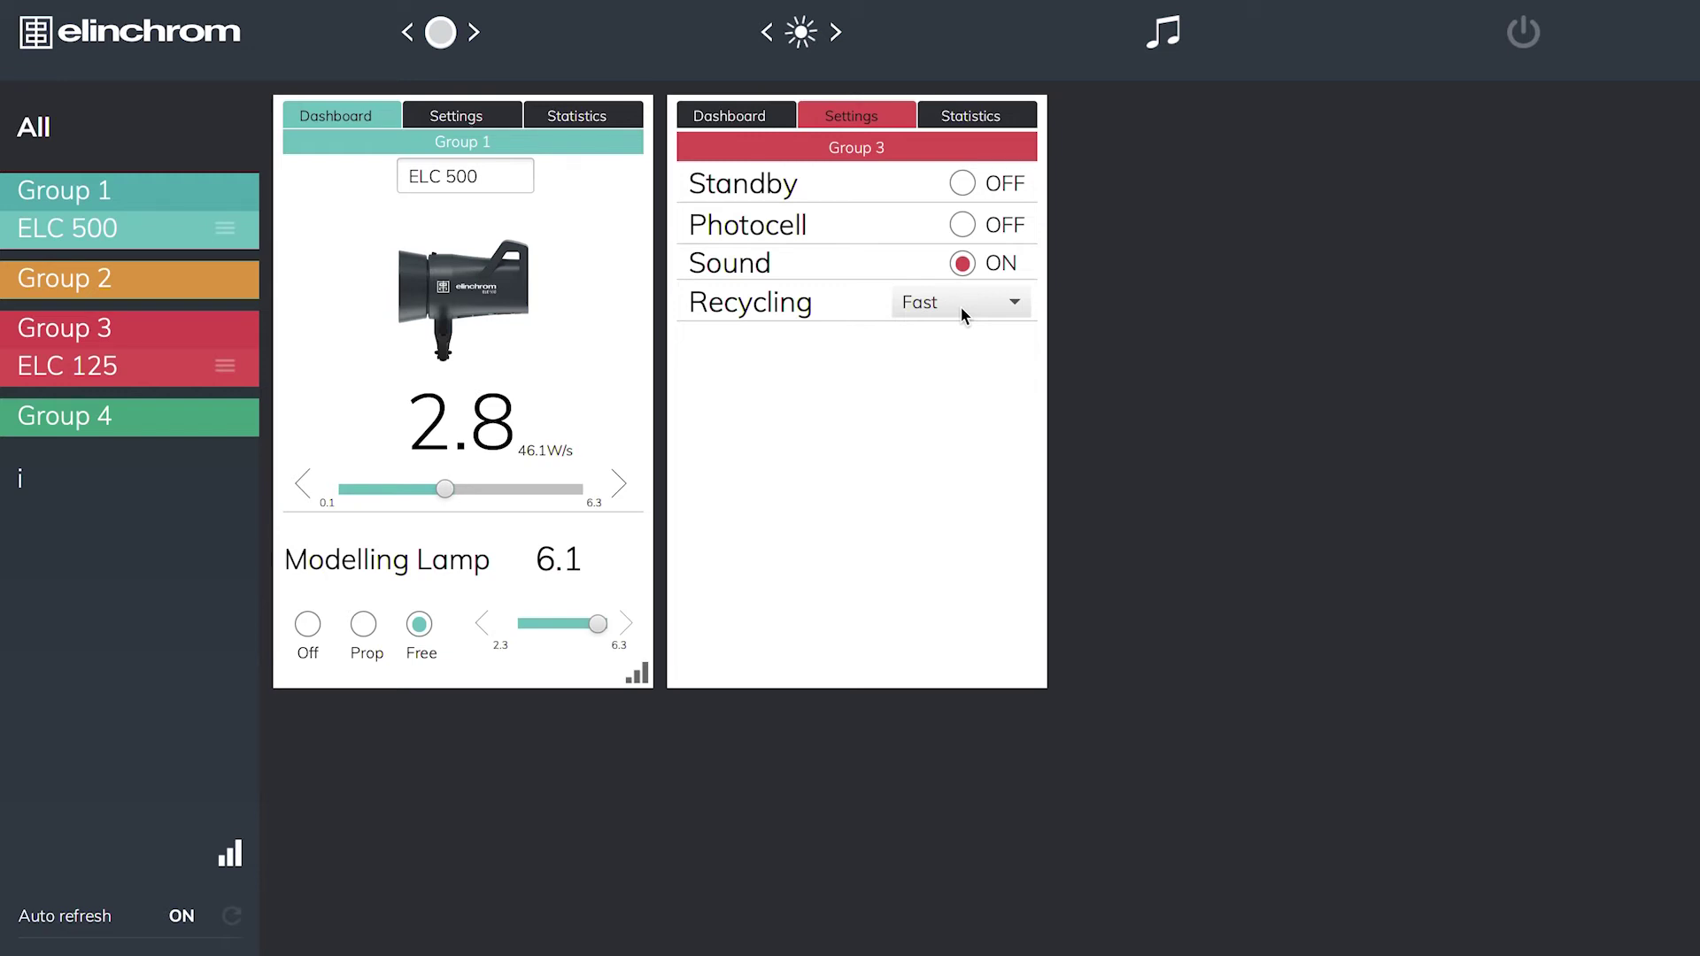
Step: Show the ELC 125 statistics: firmware 10.1, flash counter 554, session 440
left_click(967, 123)
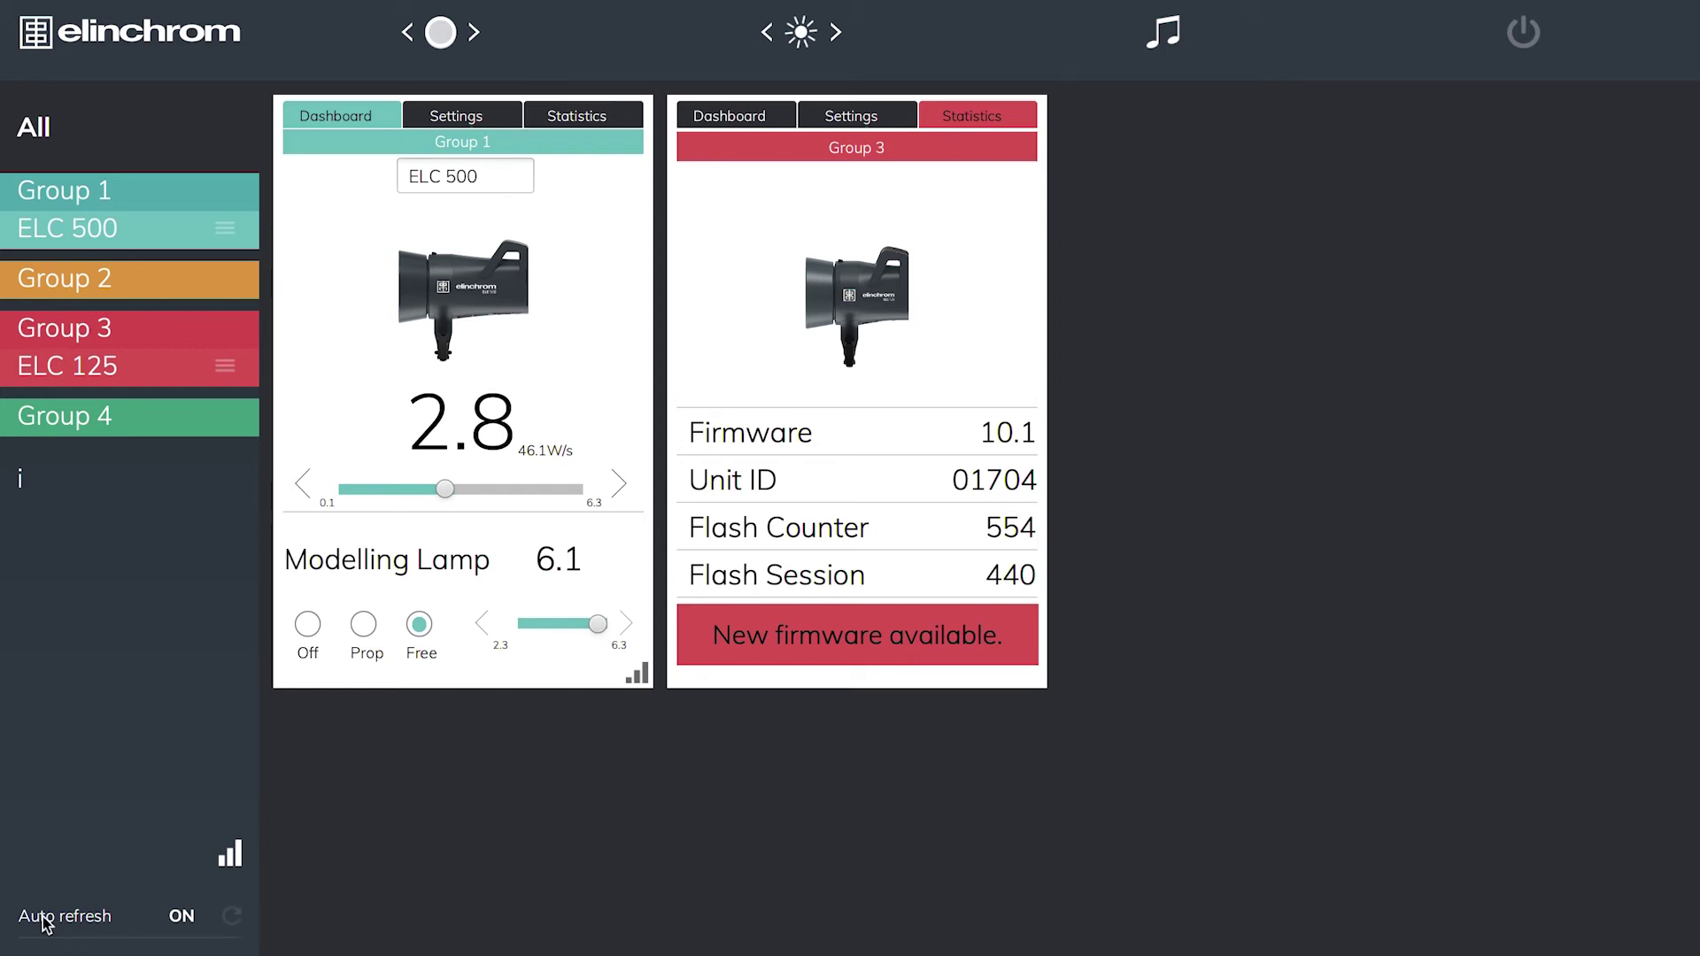
Step: Switch Auto refresh to OFF and show the Group 3 ELC 125 dashboard again
left_click(186, 919)
left_click(727, 117)
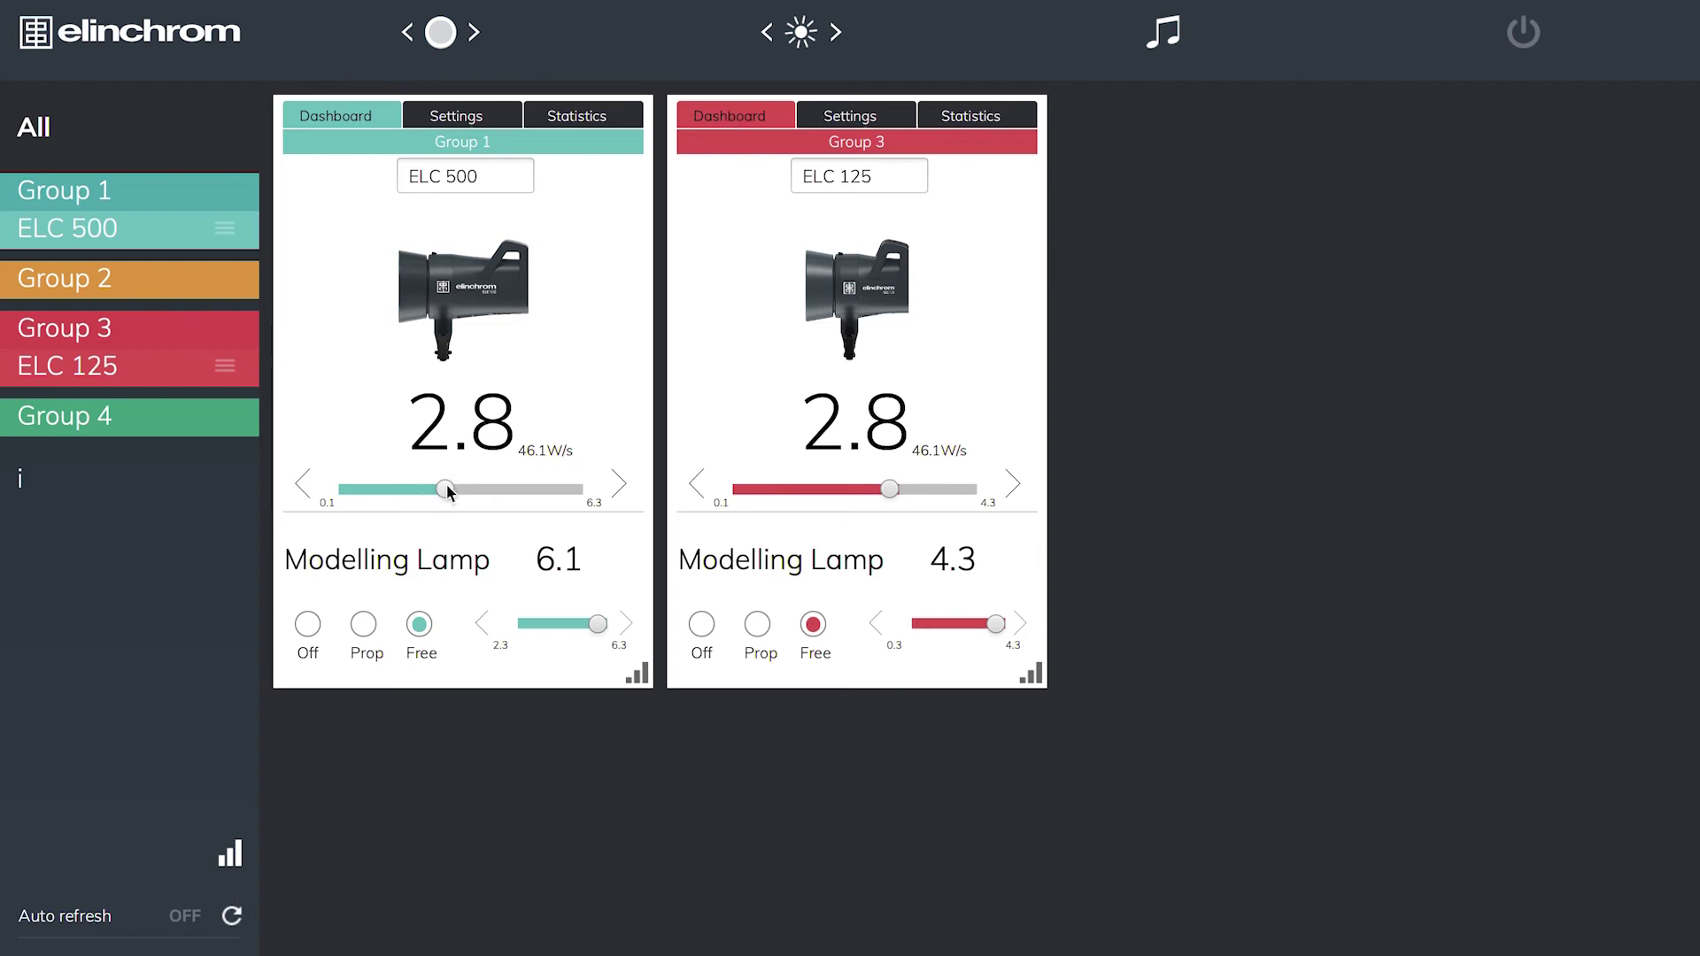
Step: Set Group 1 to power 3.8, then save the configuration as 'Portrait' on the Desktop
left_click_drag(446, 489, 491, 492)
key("super+s")
left_click(988, 85)
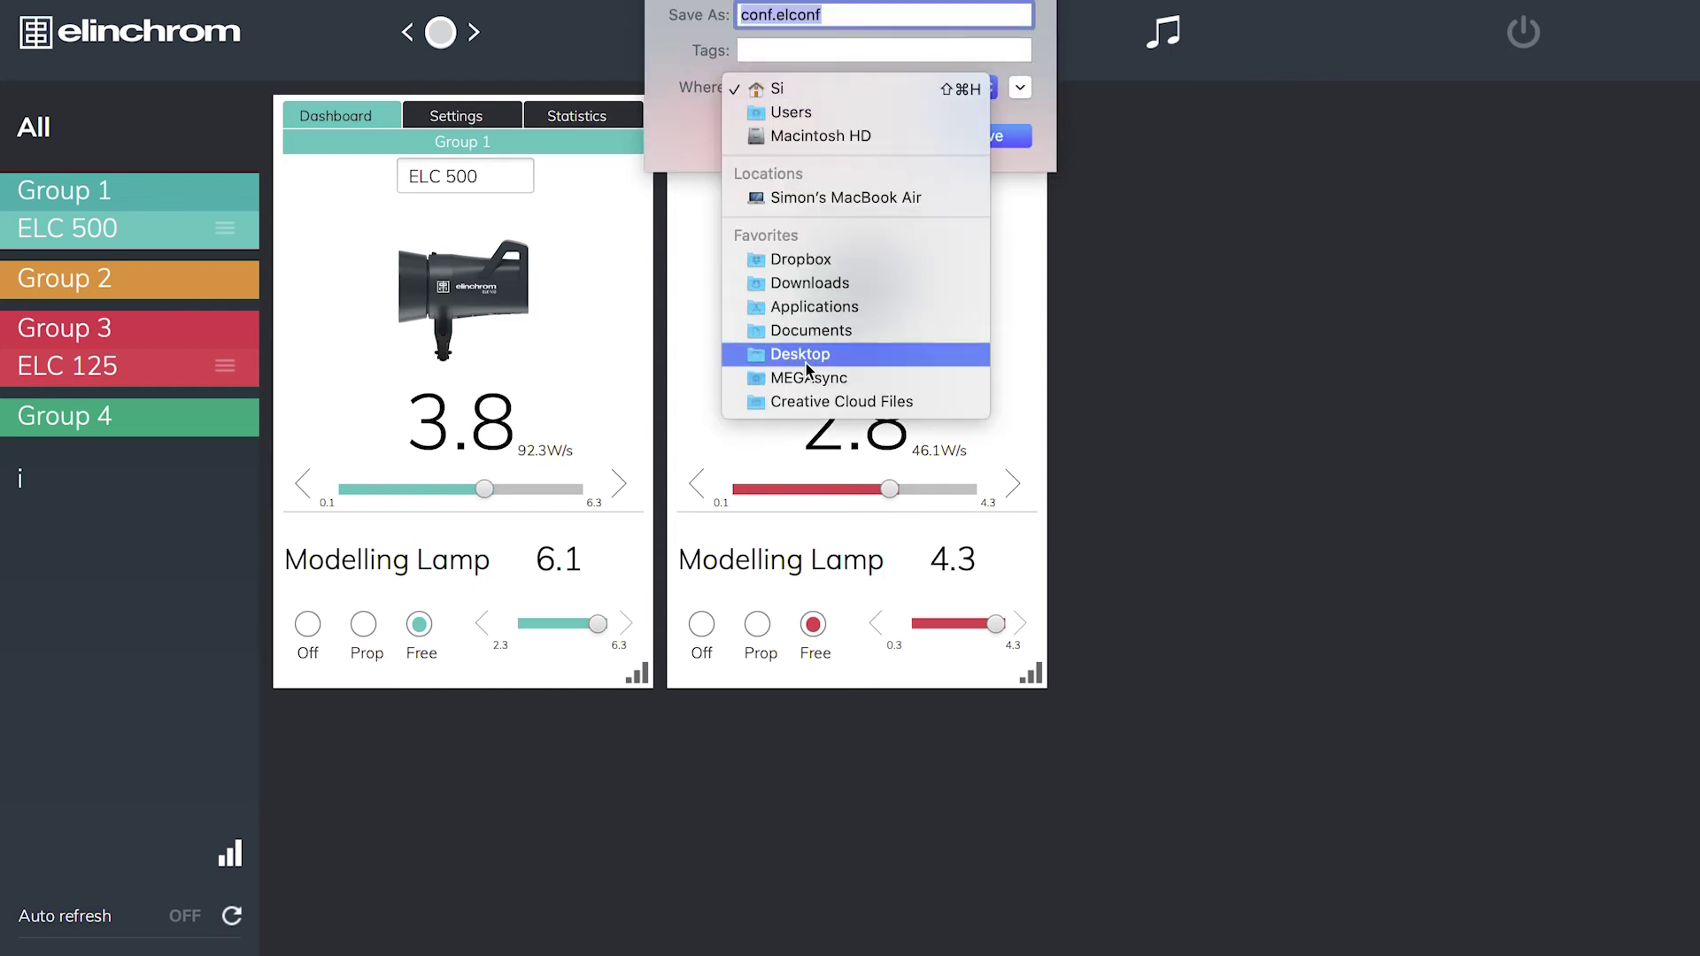
left_click(808, 354)
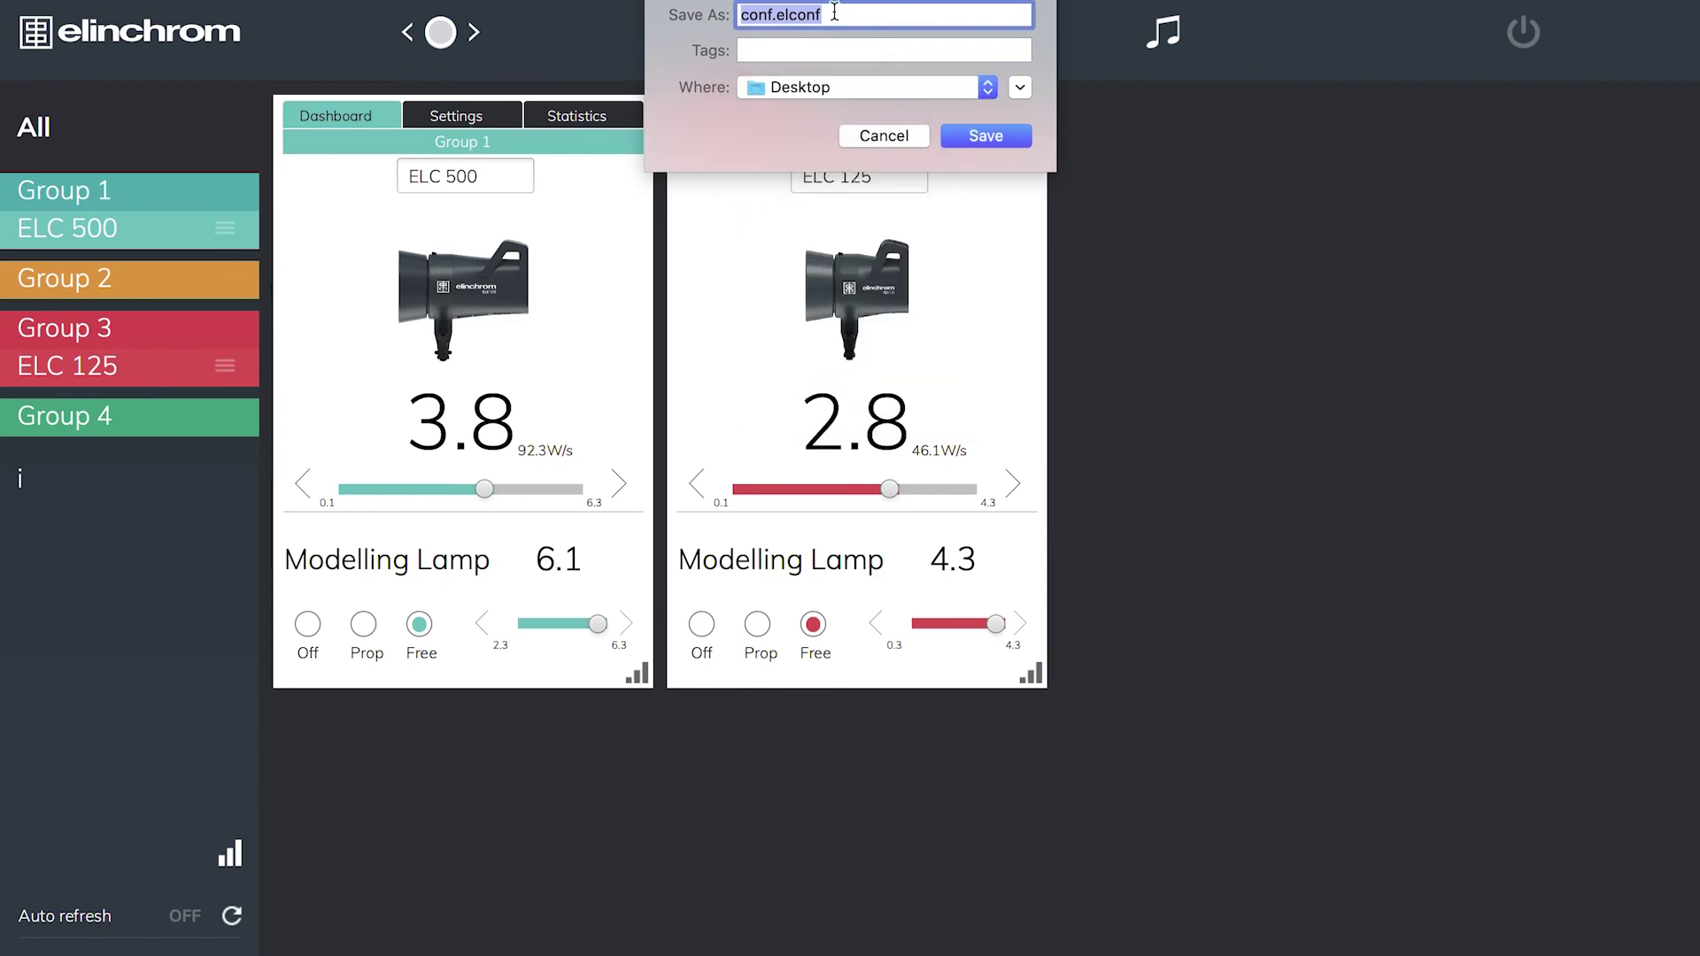
type("Portrait")
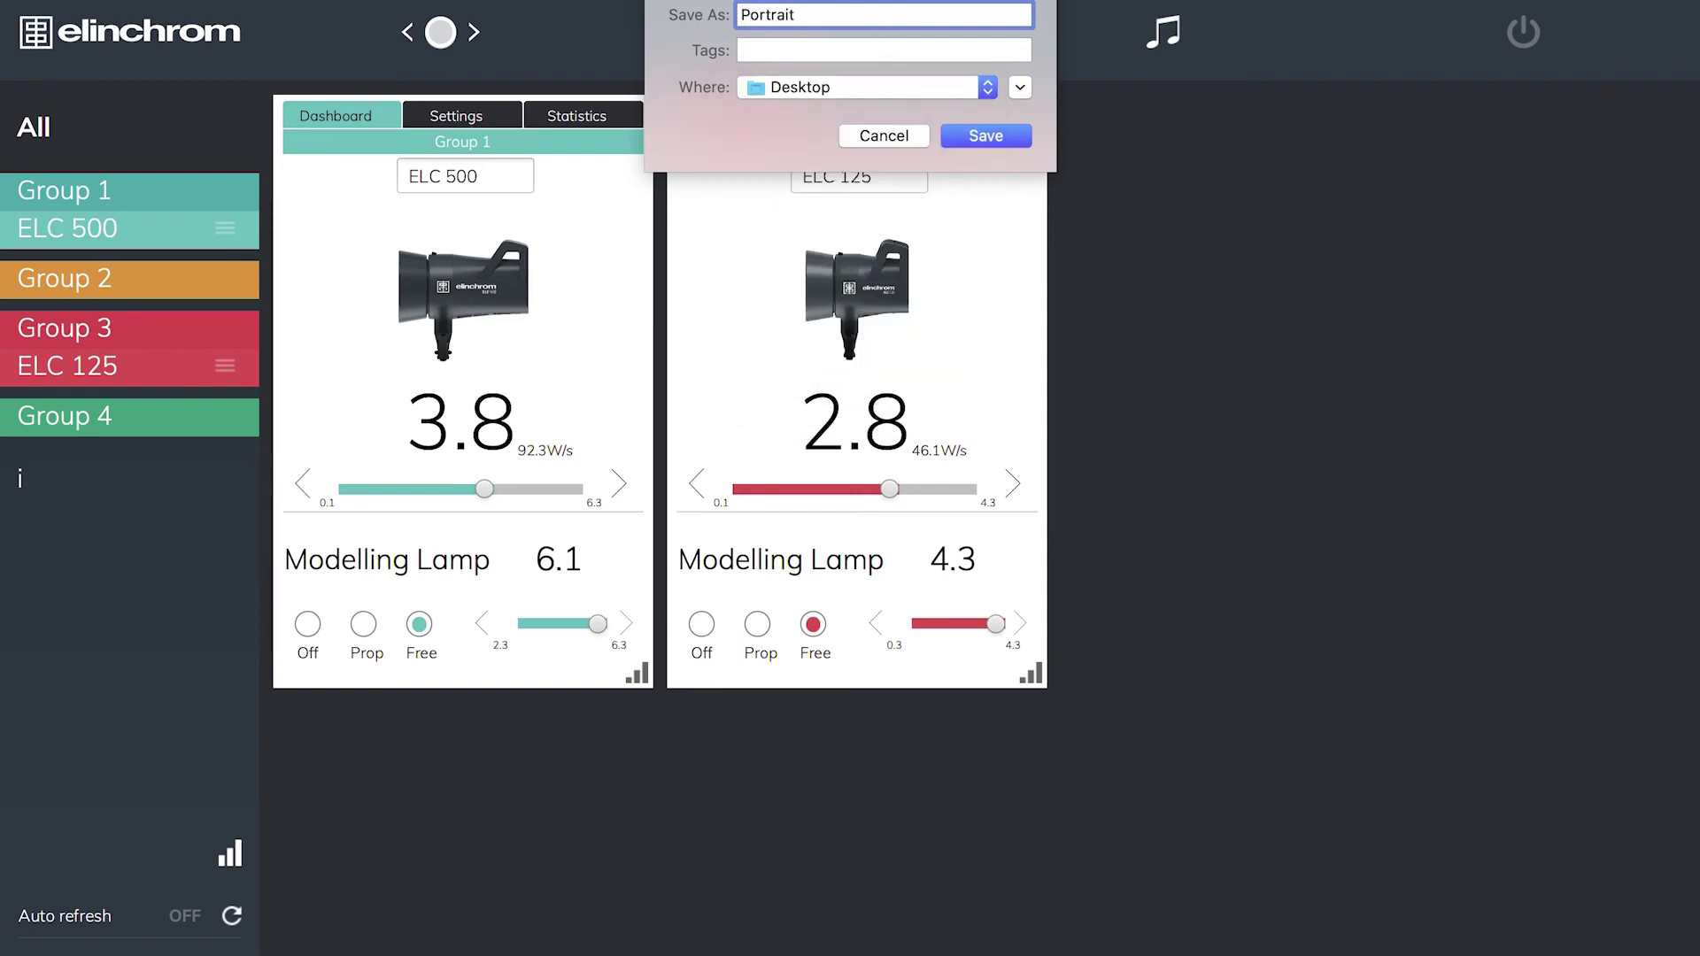
left_click(996, 137)
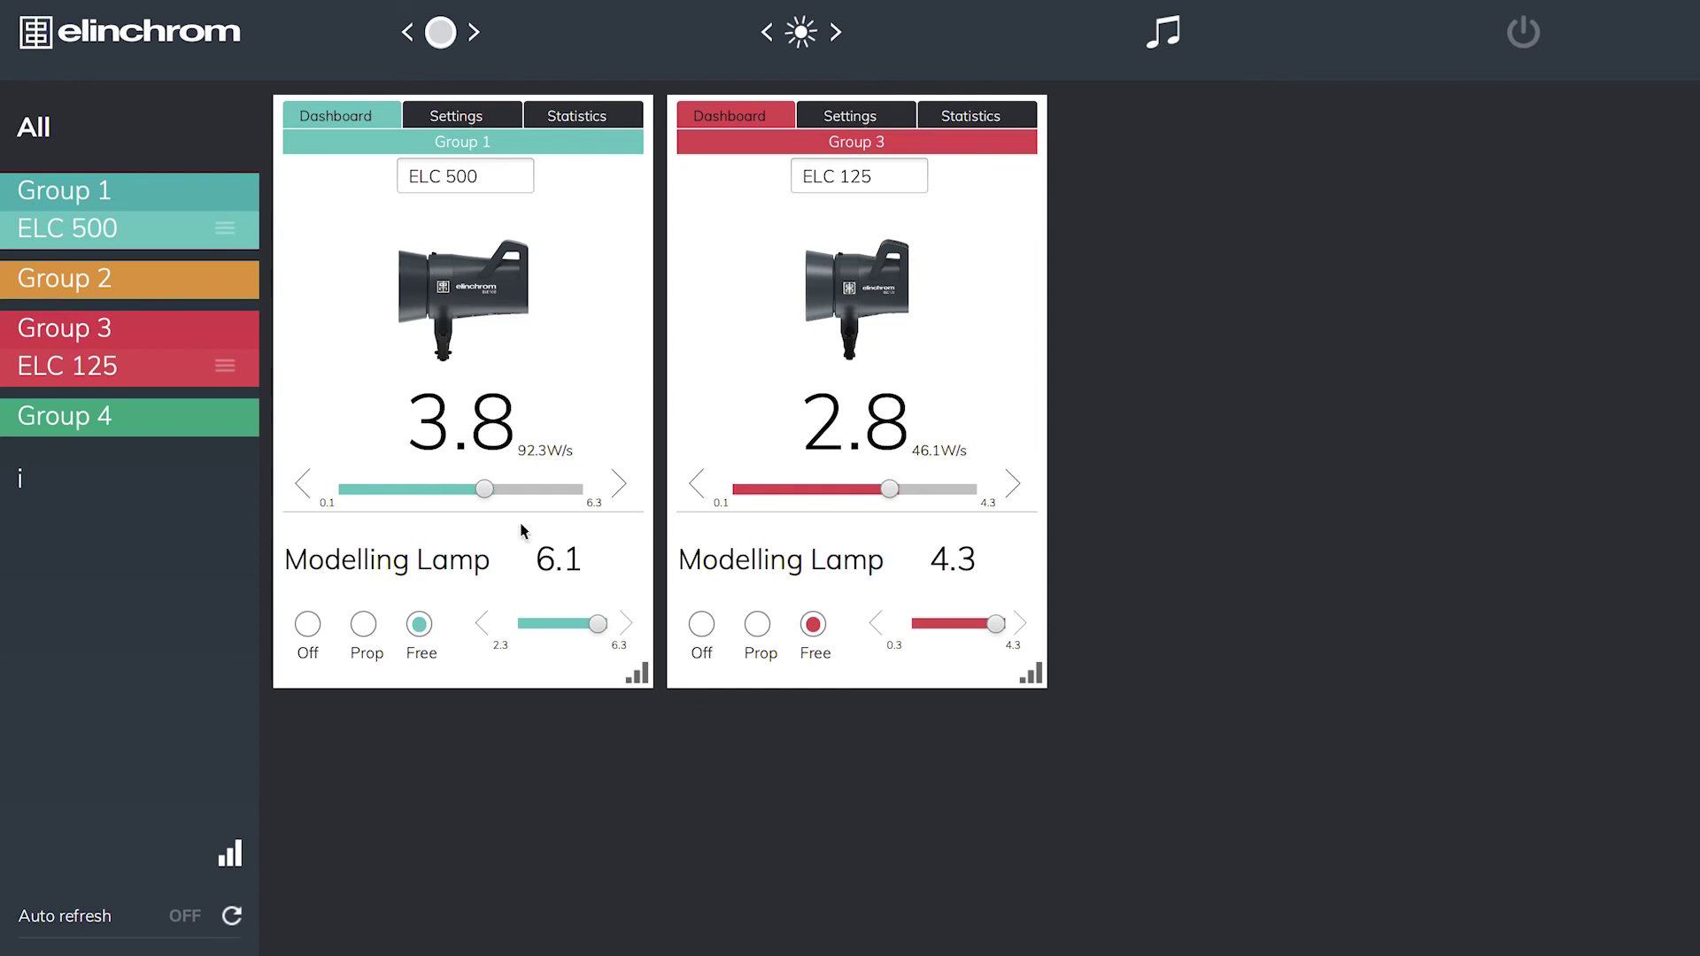
Step: Drop power to 1.8 (Group 1) and 1.0 (Group 3), and lower both modelling lamps
left_click(407, 491)
left_click(787, 489)
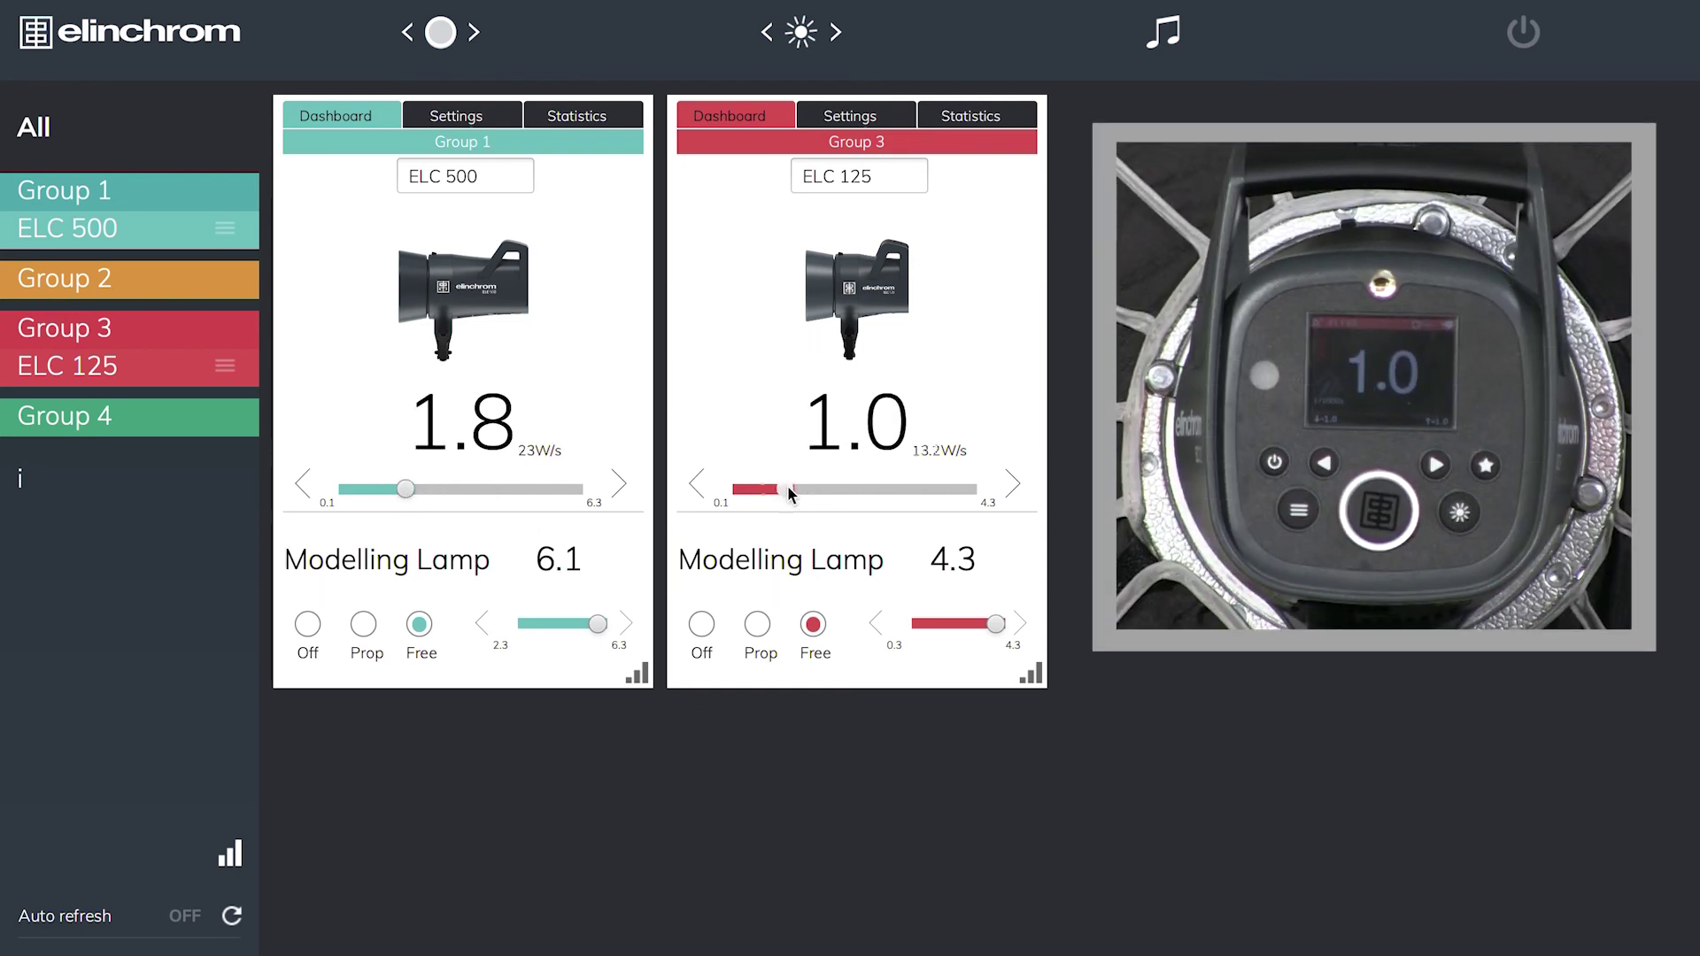
left_click(558, 624)
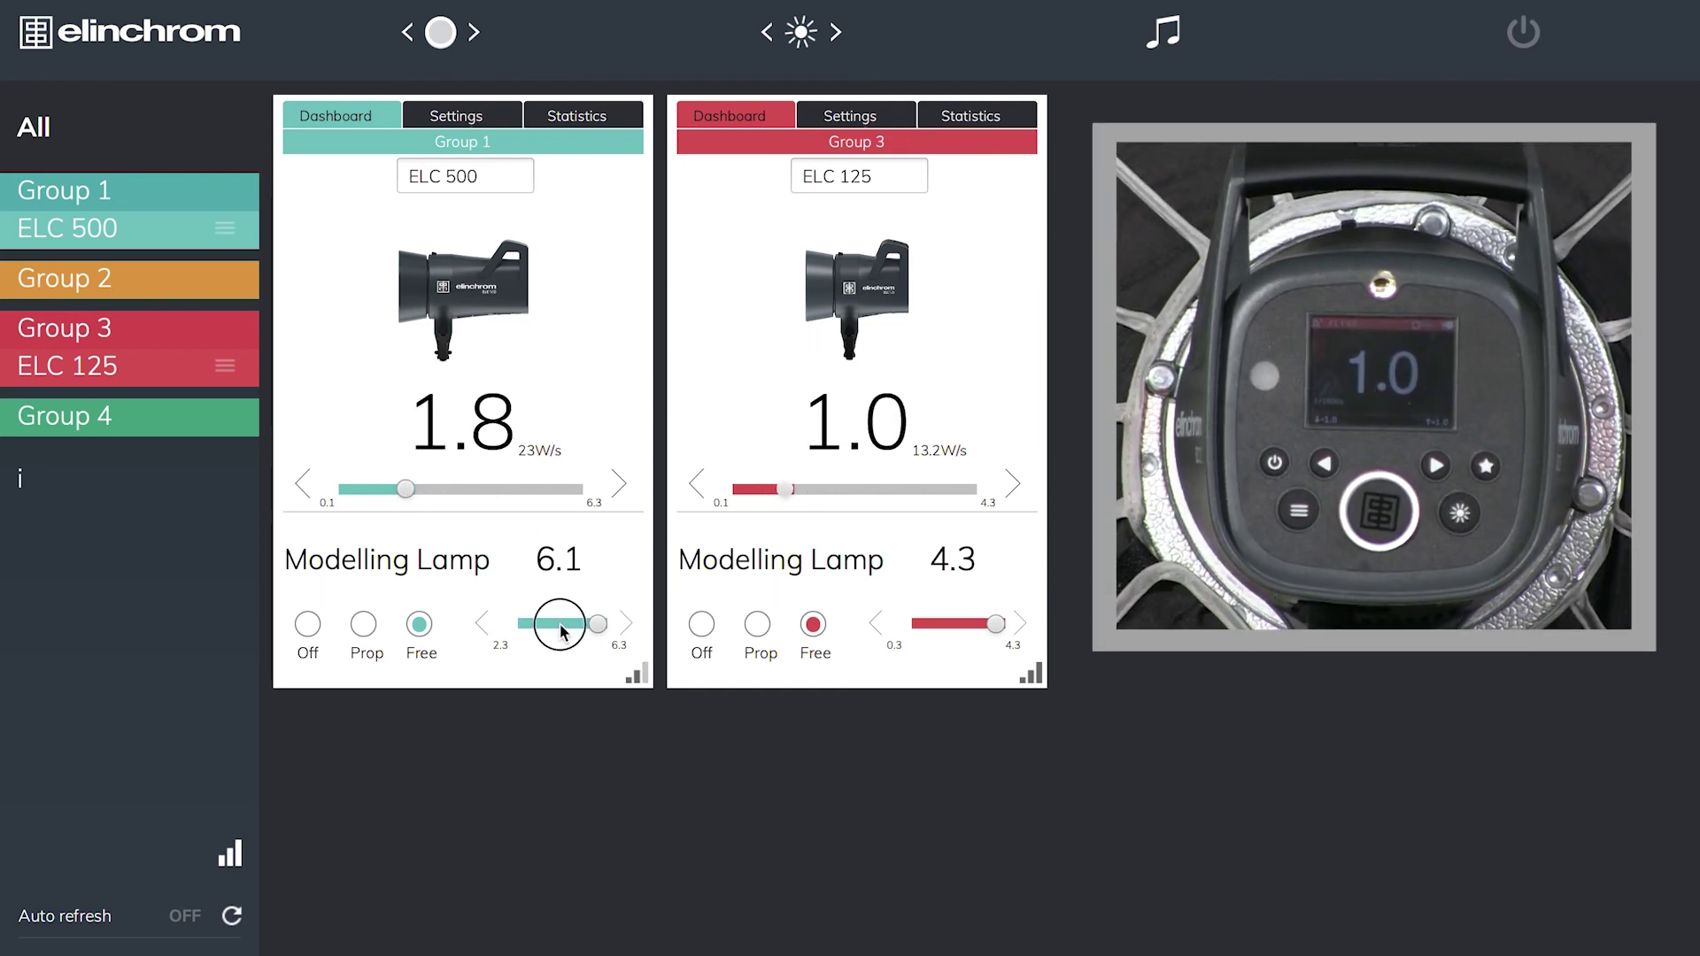
left_click(939, 621)
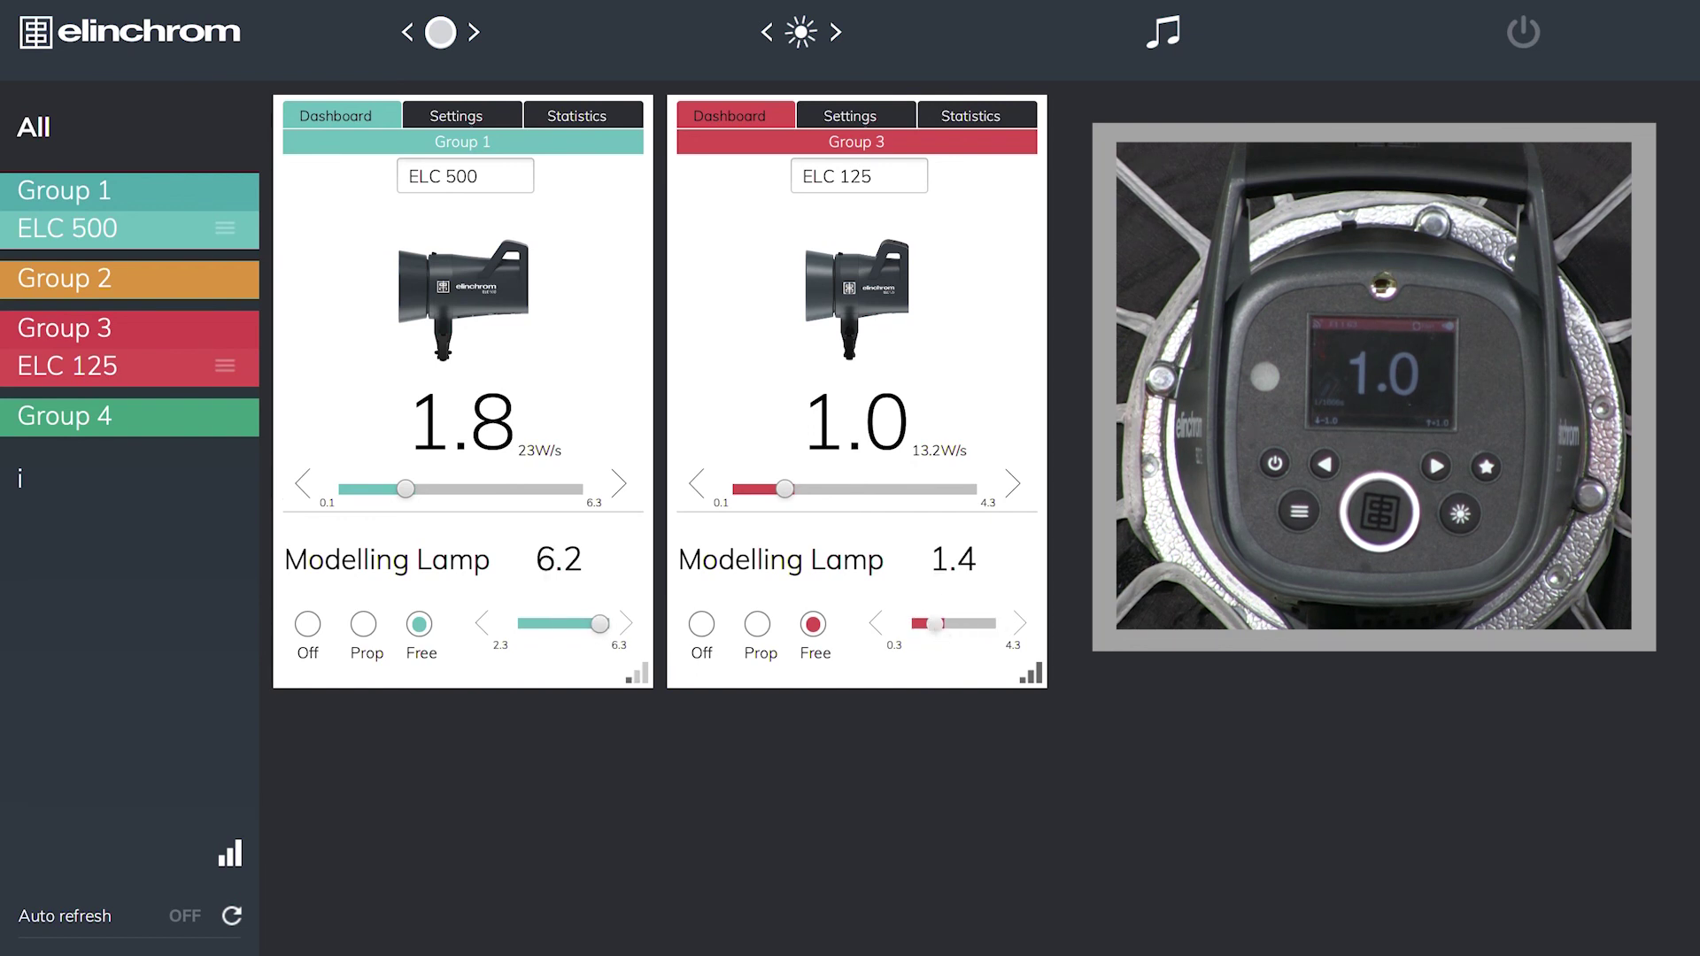
Step: Load the 'Portrait' setup file from the Desktop
key("super+o")
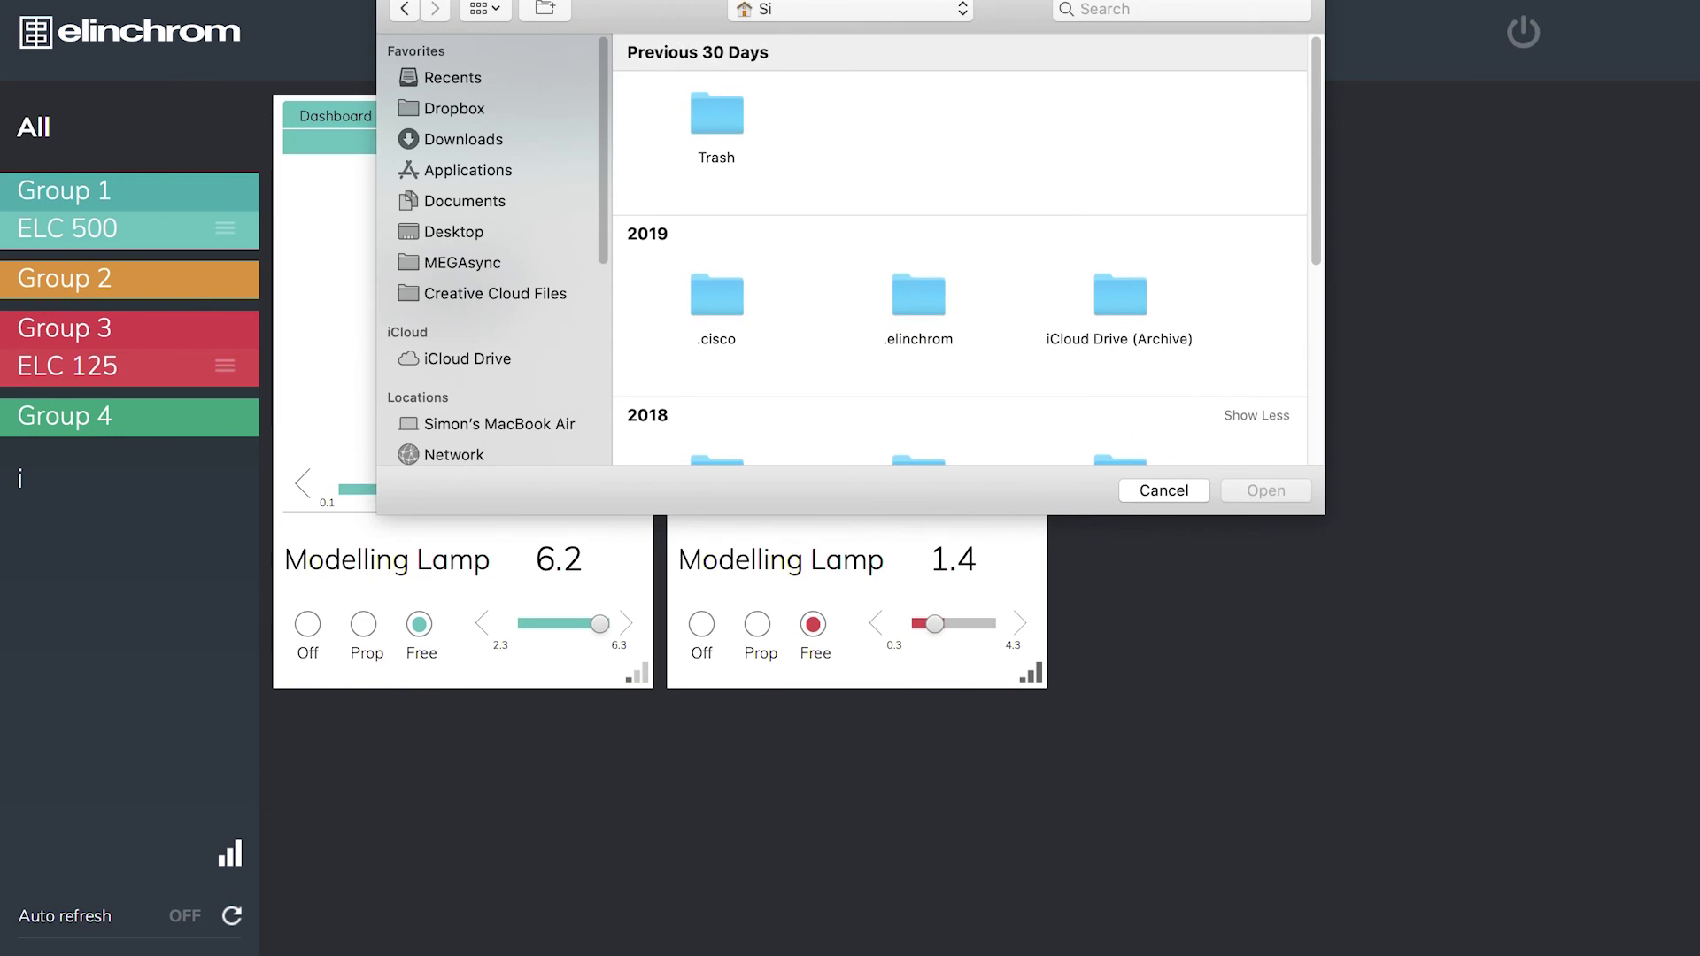
left_click(434, 233)
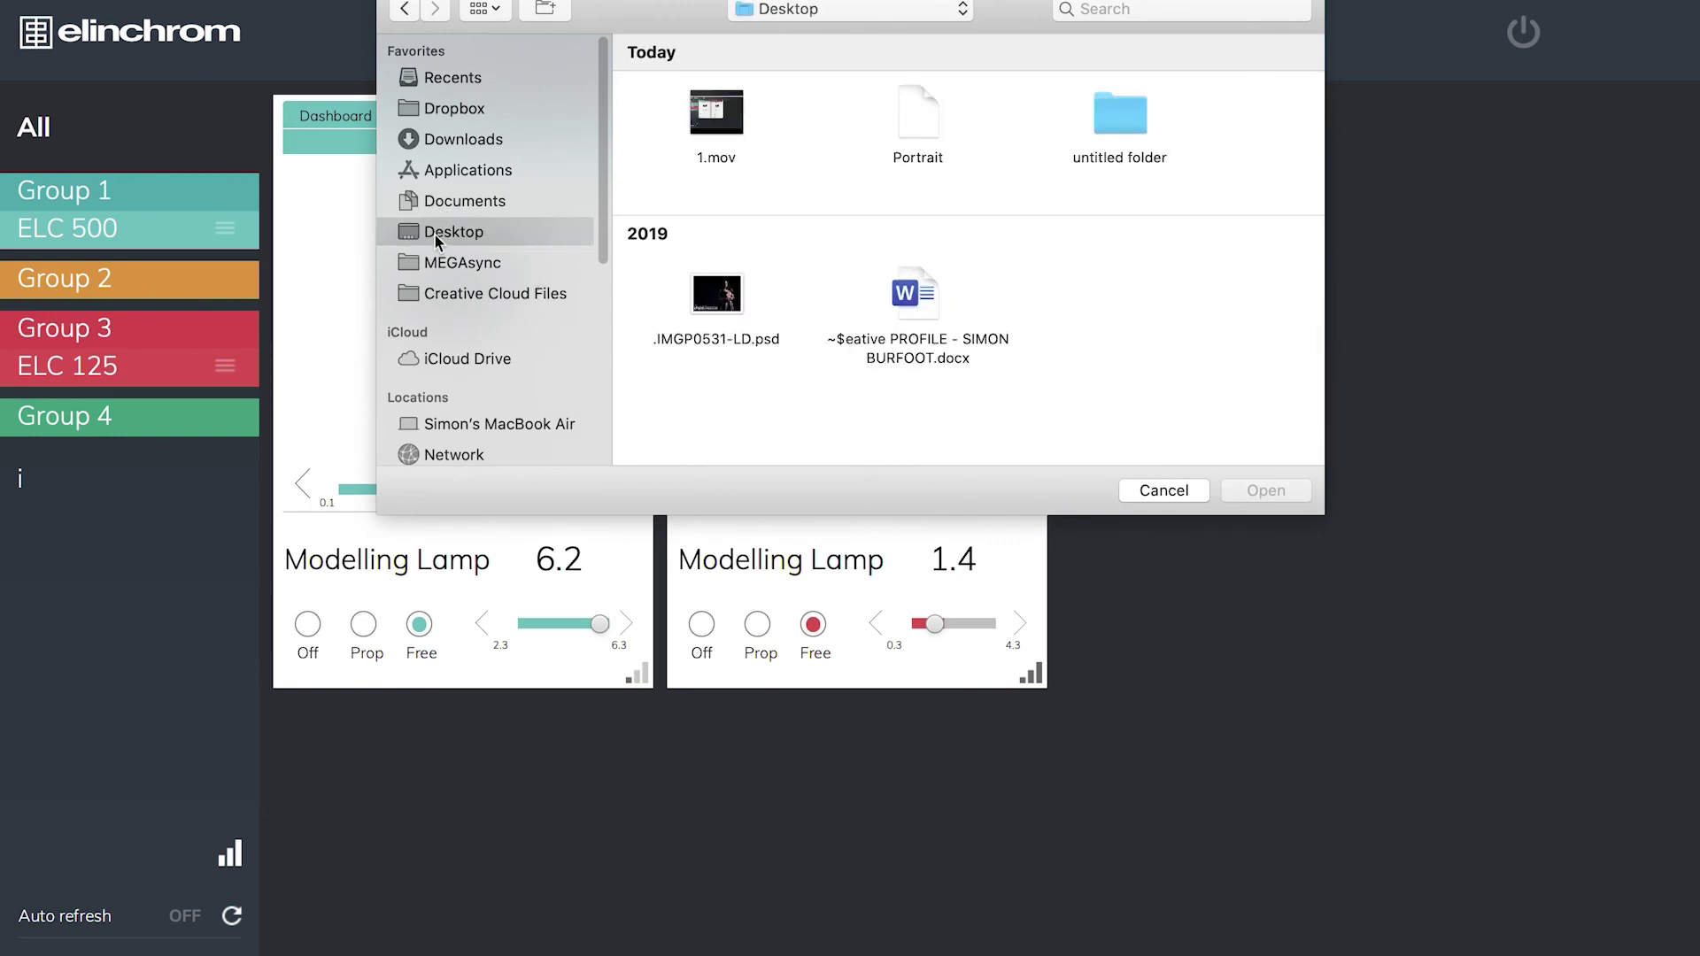
double_click(914, 111)
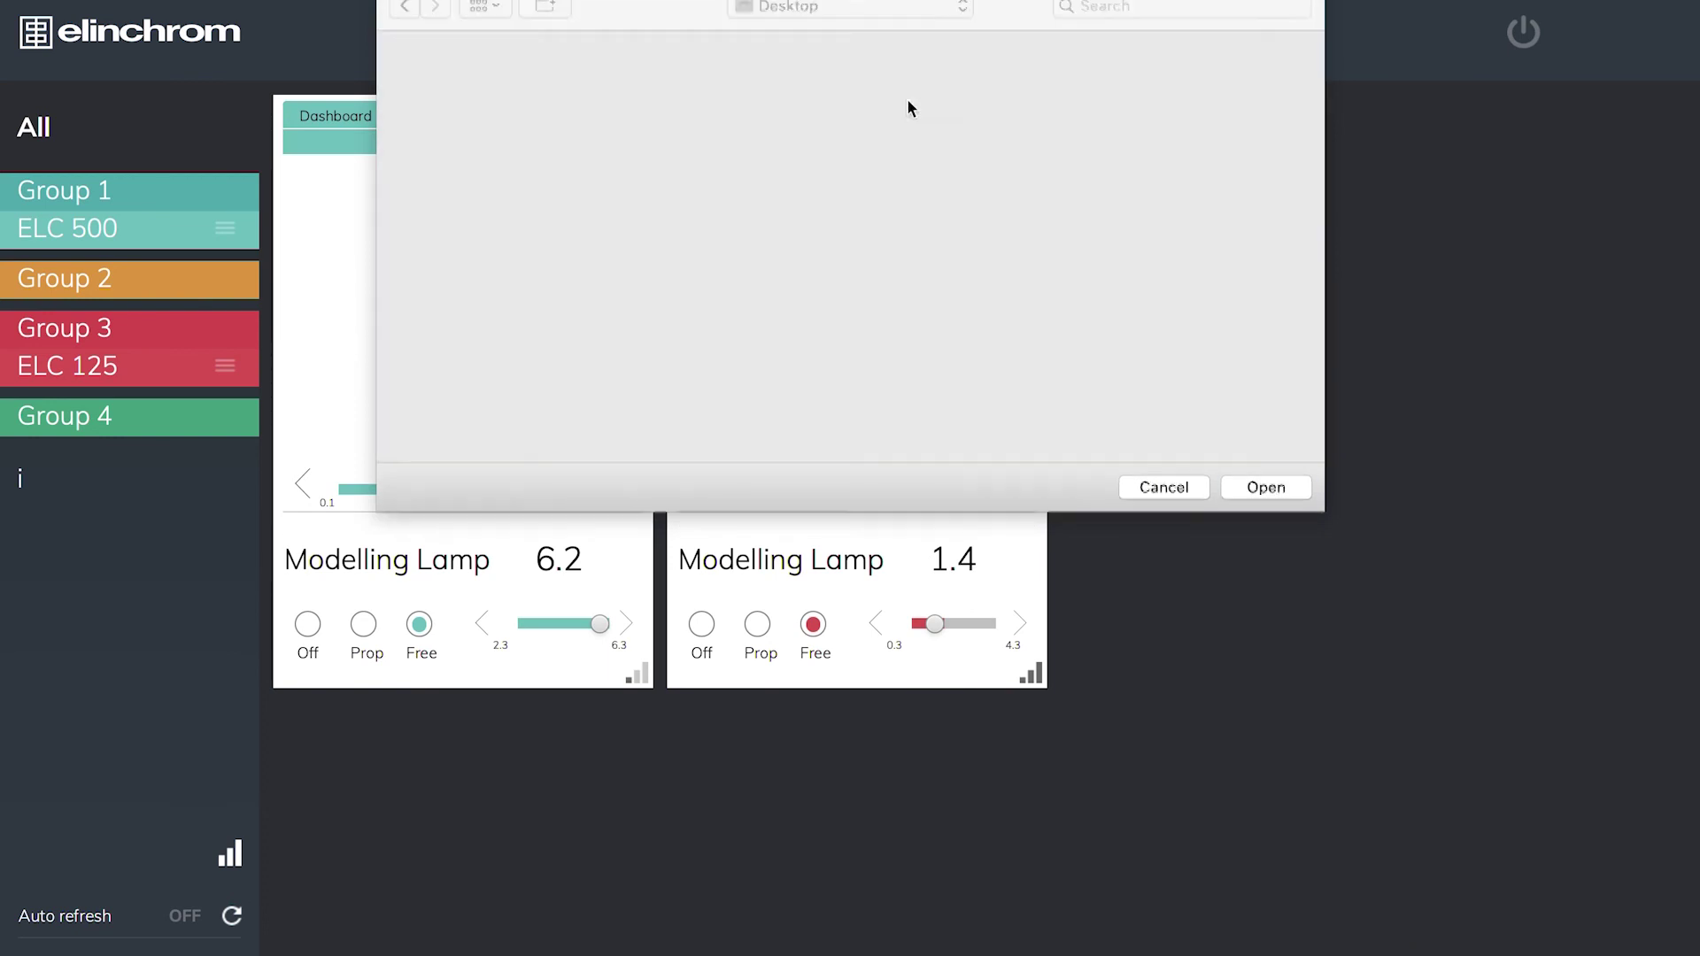